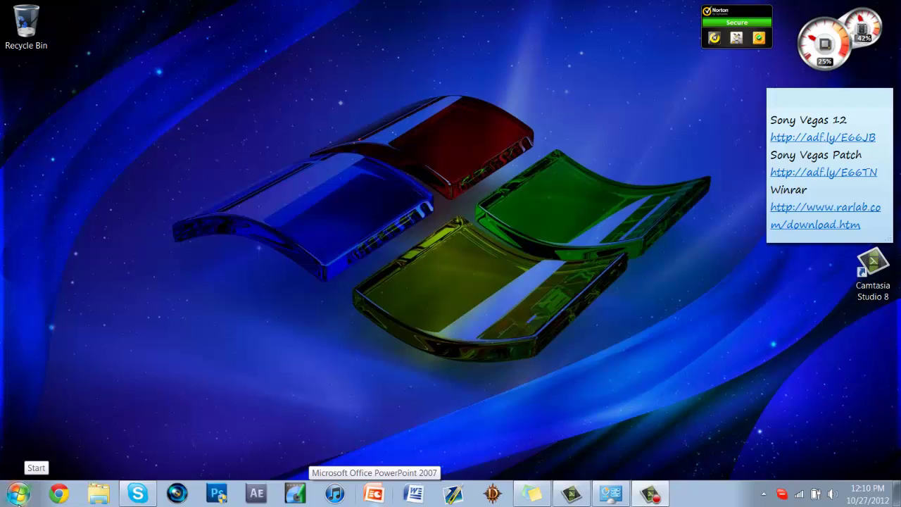
Check the System information page to confirm the PC runs 64-bit Windows 7.
left_click(19, 498)
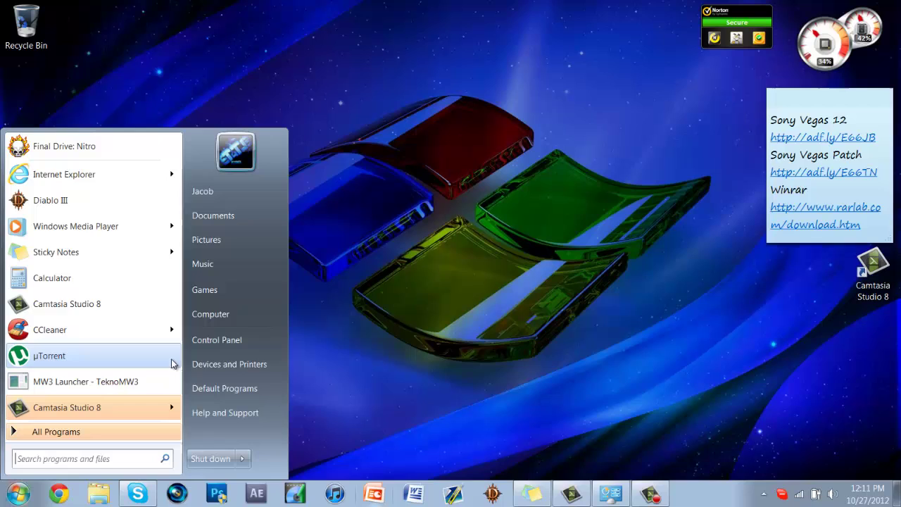
left_click(216, 340)
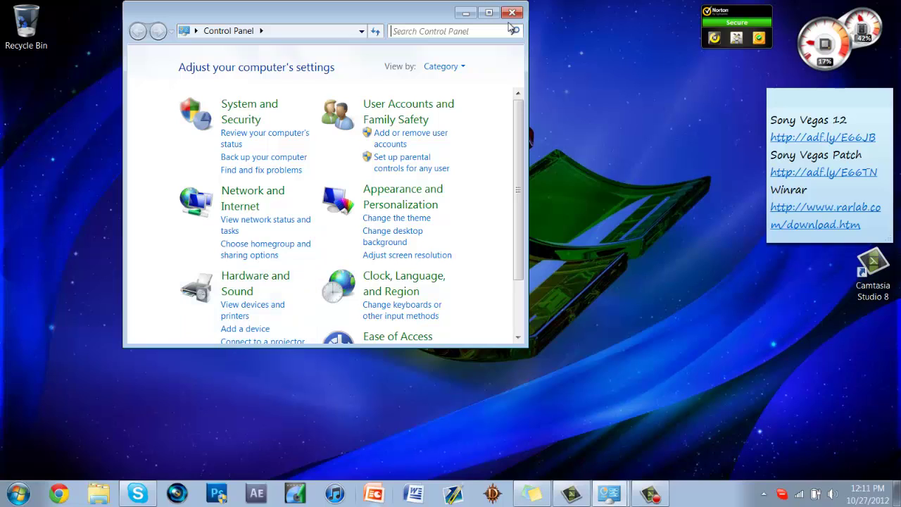
left_click(512, 12)
left_click(18, 493)
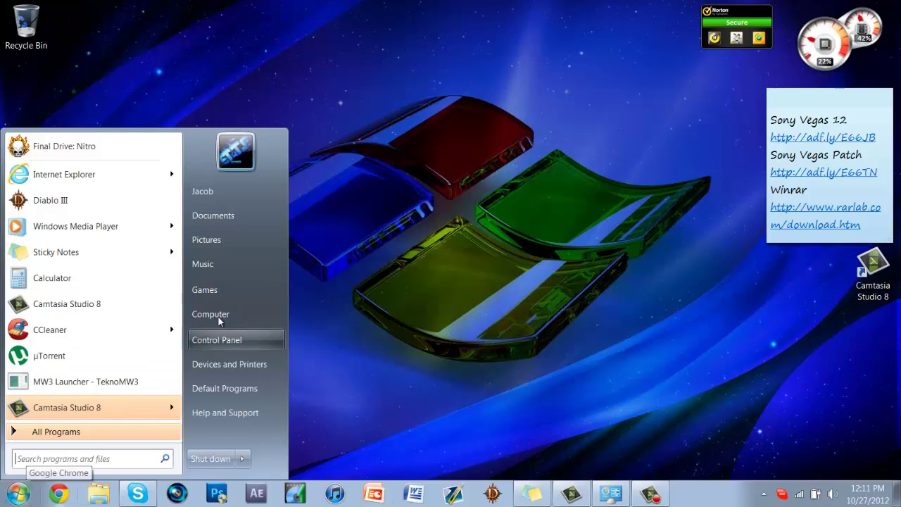
left_click(221, 308)
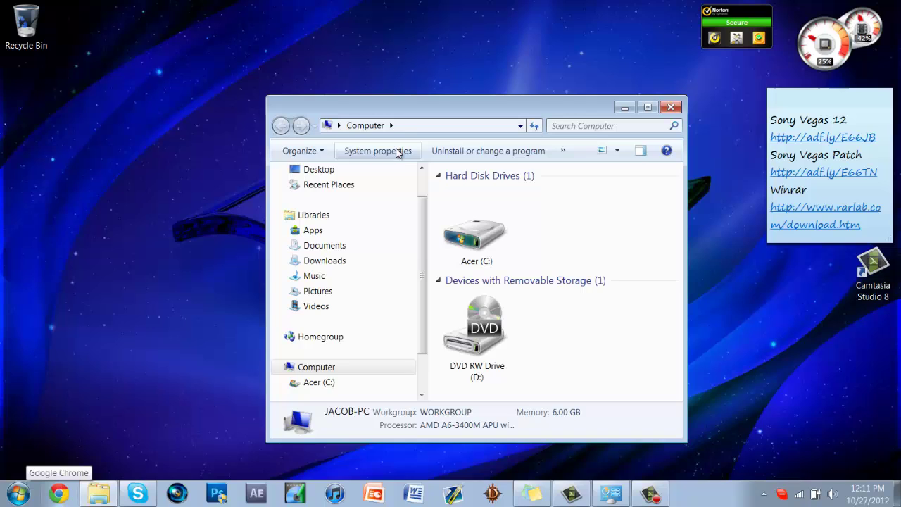
left_click(397, 152)
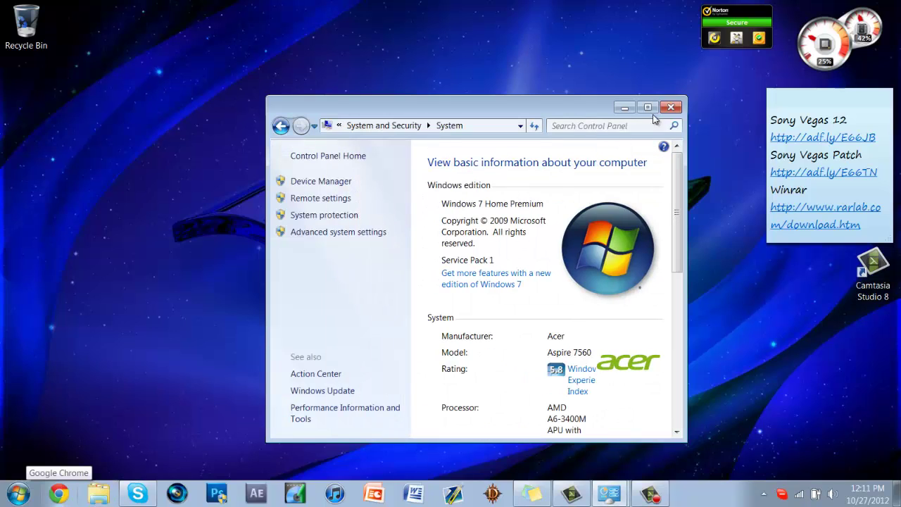
left_click(648, 107)
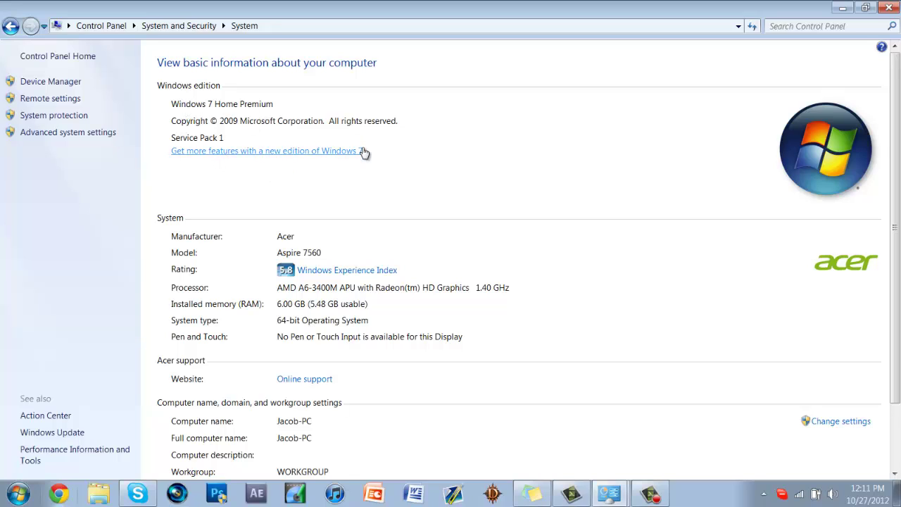
scroll(364, 153, "down", 1)
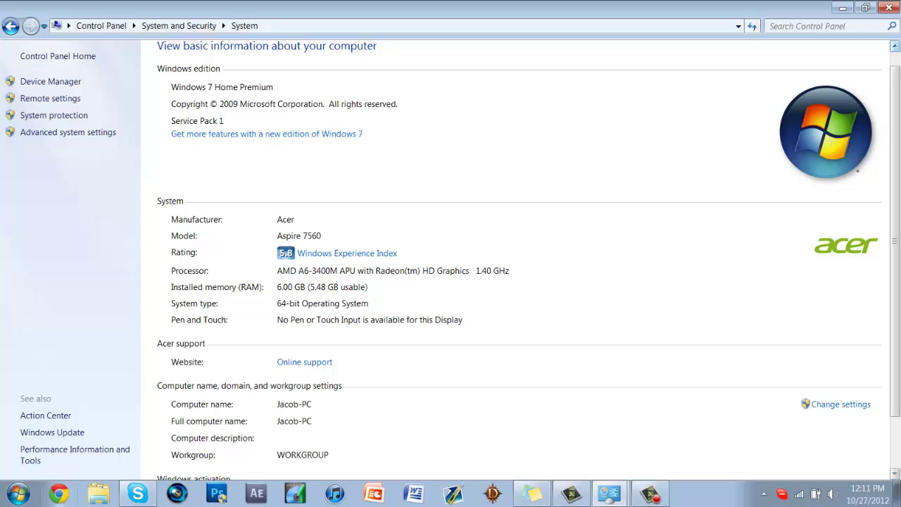
left_click(892, 7)
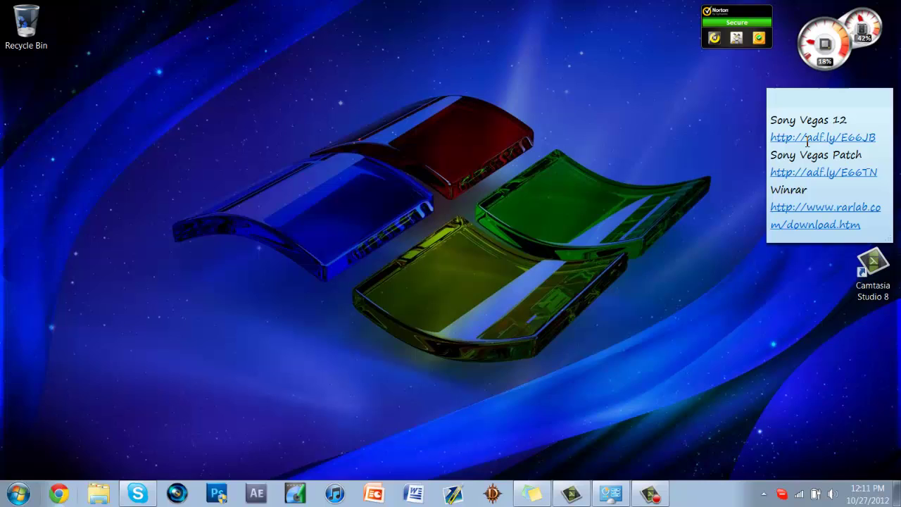
Download the 64-bit Vegas Pro 12 installer via the sticky note's adf.ly link, skipping the ad.
left_click(807, 141)
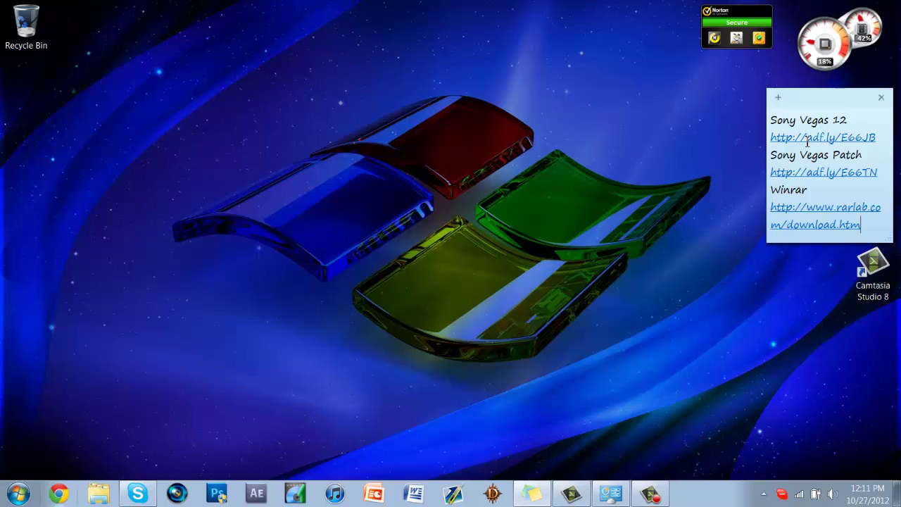
left_click(826, 138, "ctrl")
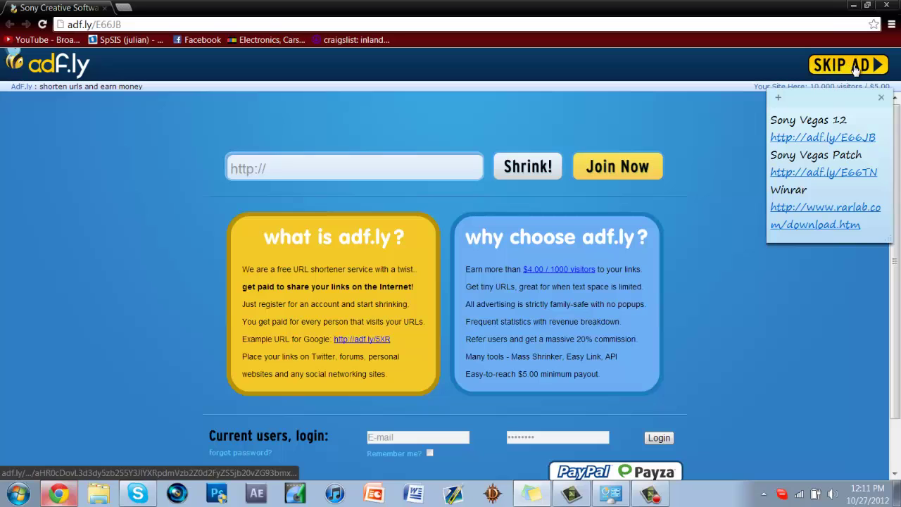
left_click(856, 66)
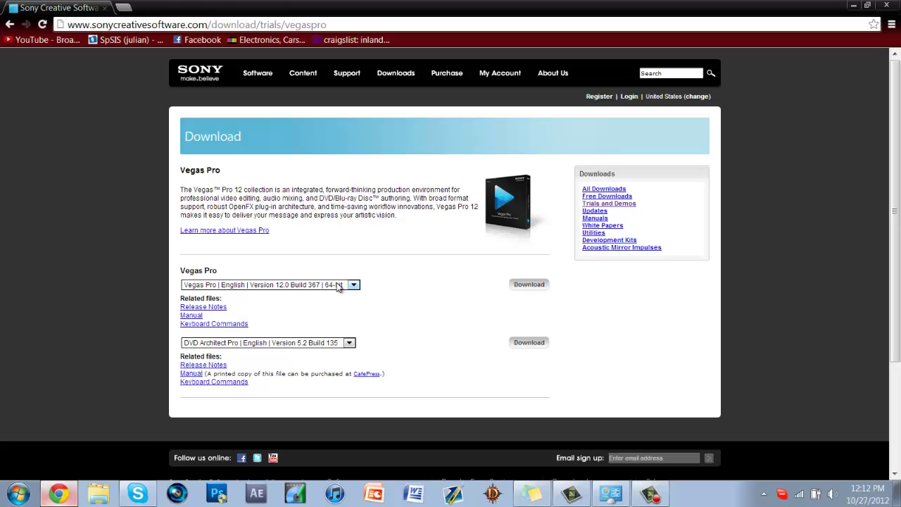
left_click(522, 288)
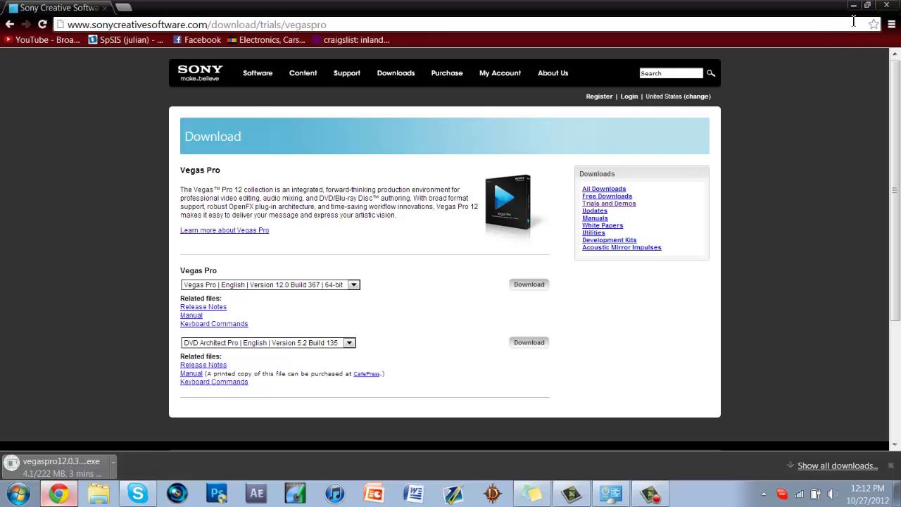
key("super+d")
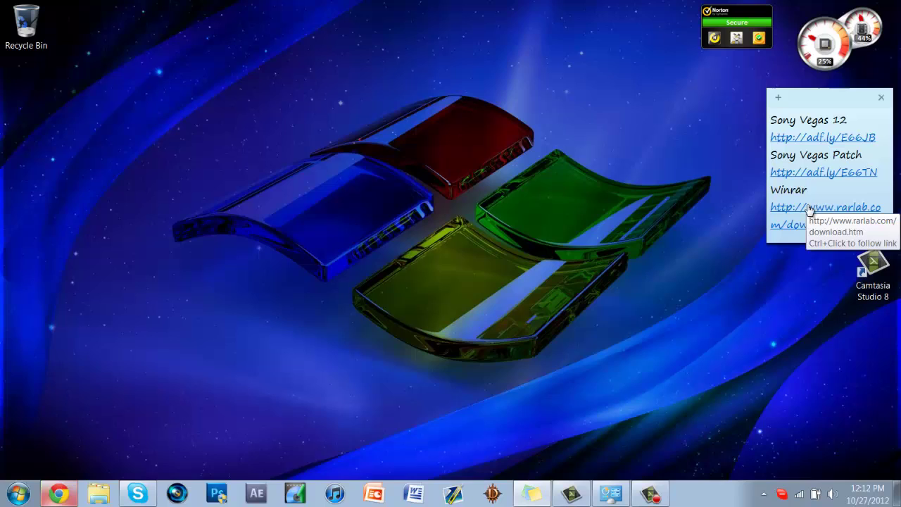
Download WinRAR x64 (64 bit) 4.20 from the RARLAB page linked in the sticky note.
left_click(809, 208, "ctrl")
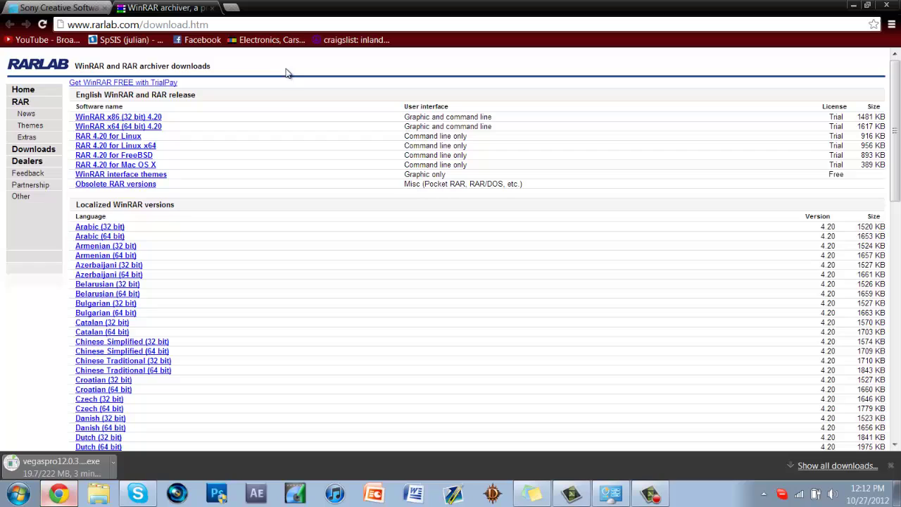
left_click(145, 128)
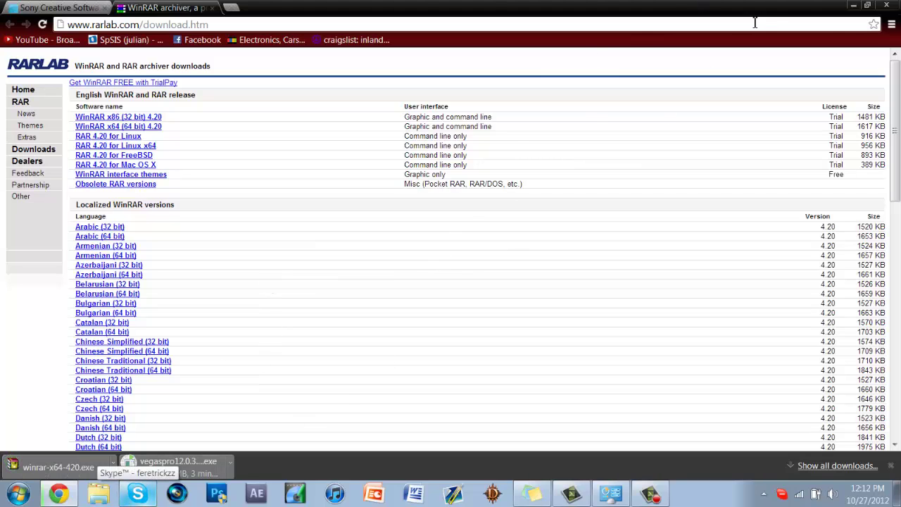
left_click(852, 6)
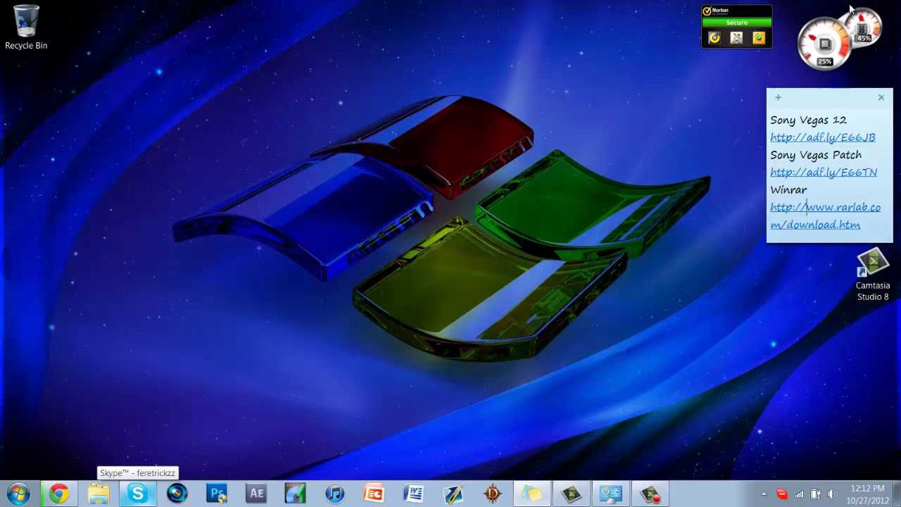
Download Vegas 12 Patch.rar from MediaFire via the note's adf.ly link, skipping the ad.
left_click(809, 180, "ctrl")
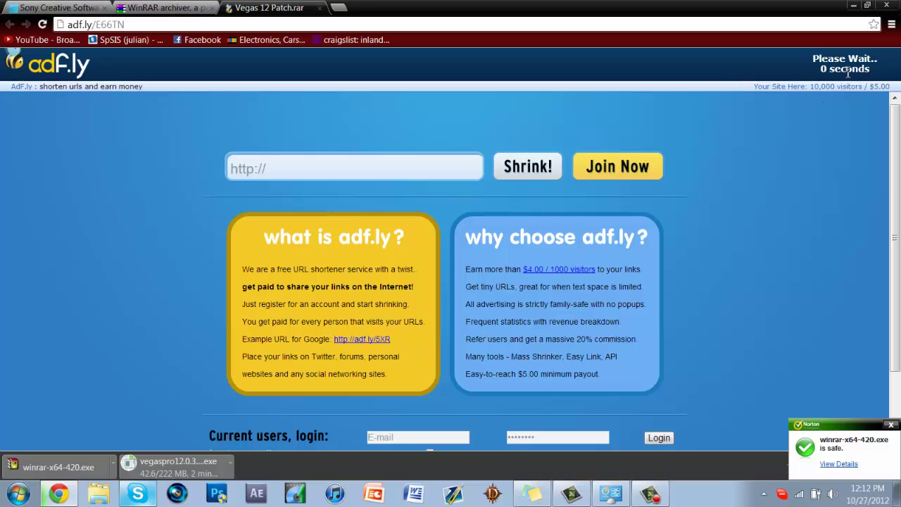
left_click(848, 68)
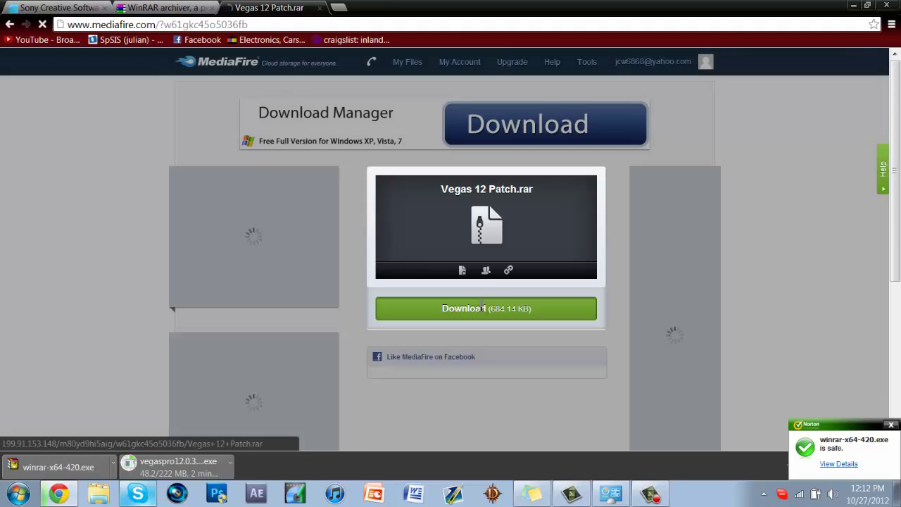
left_click(481, 311)
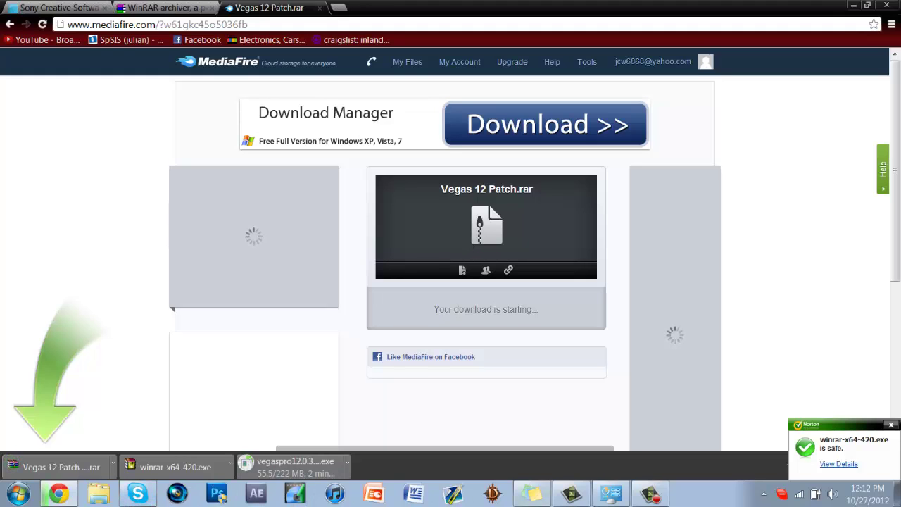
left_click(650, 496)
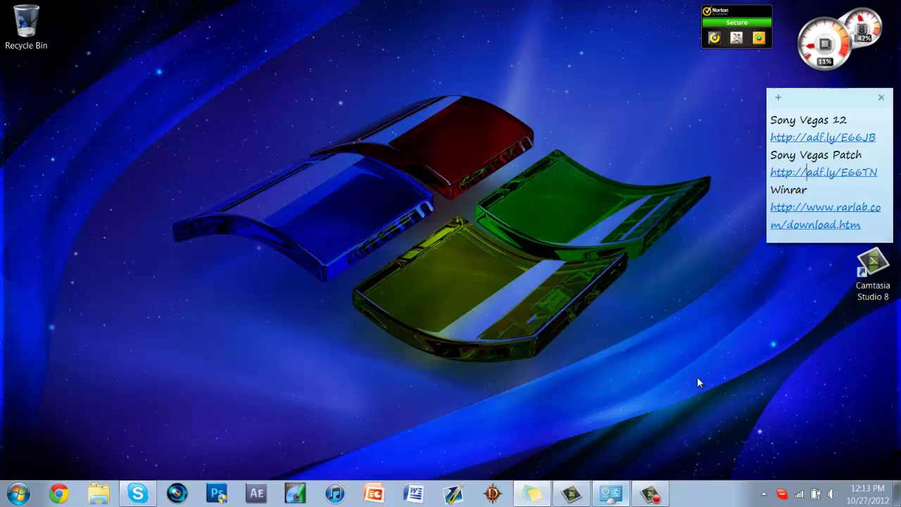
Run the vegaspro12.0.367 installer from the Downloads library.
left_click(19, 494)
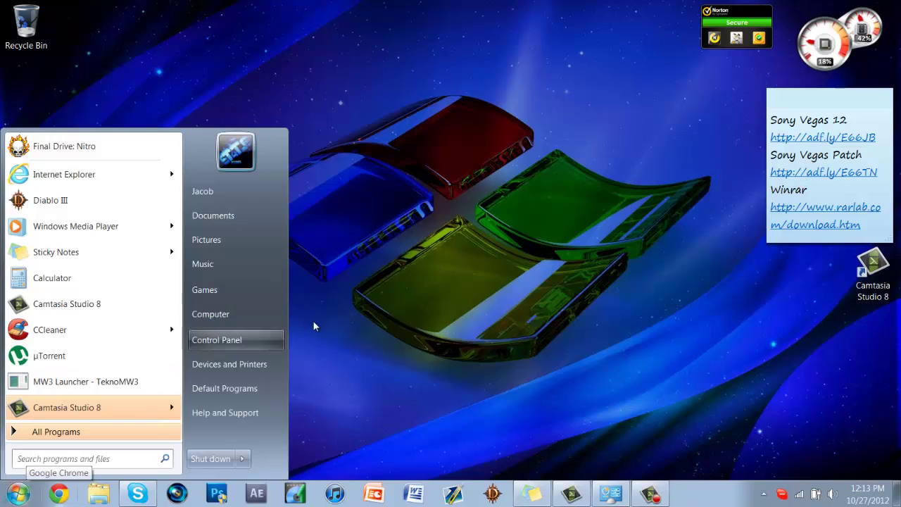
left_click(248, 192)
left_click(346, 299)
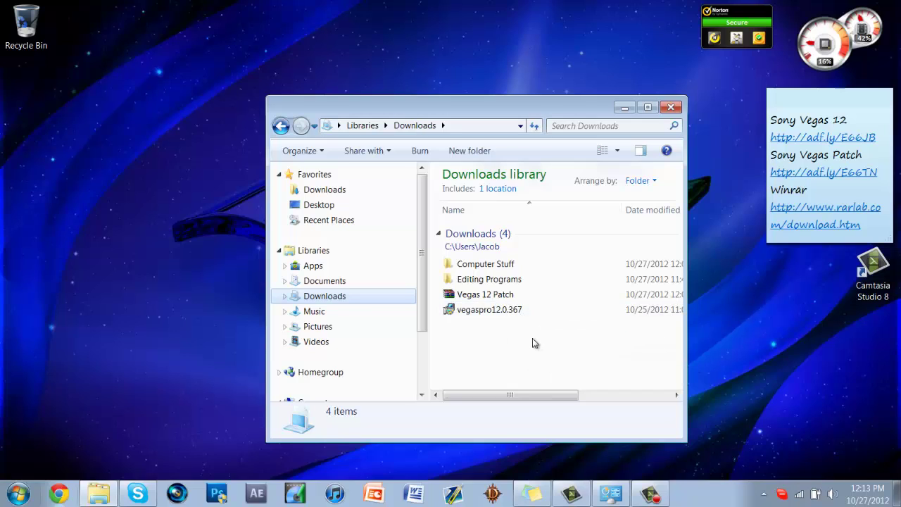
left_click(514, 335)
double_click(490, 310)
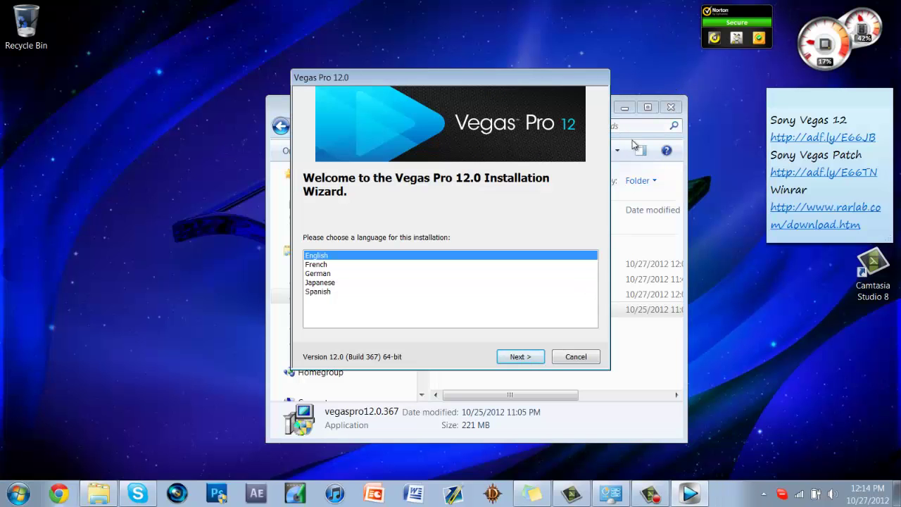
Install Vegas Pro 12.0 in English with the license accepted and a desktop shortcut enabled.
left_click(519, 356)
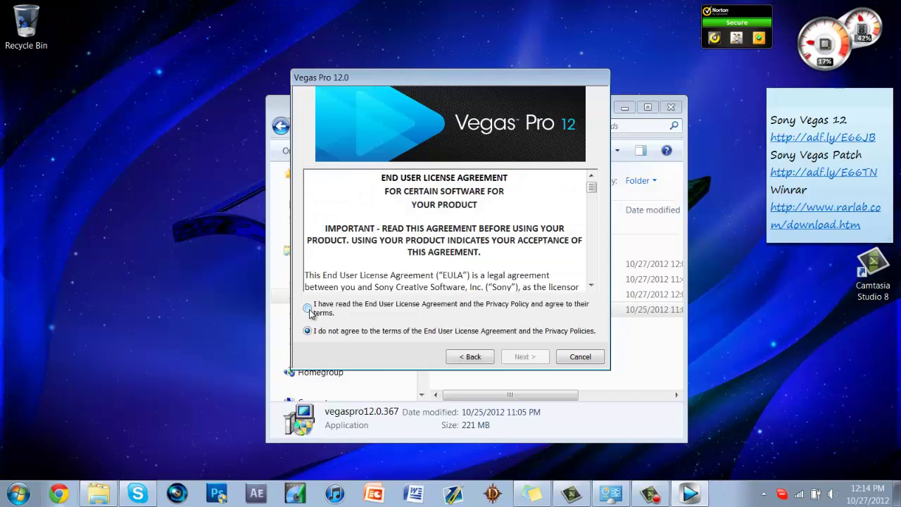
left_click(307, 307)
left_click(519, 359)
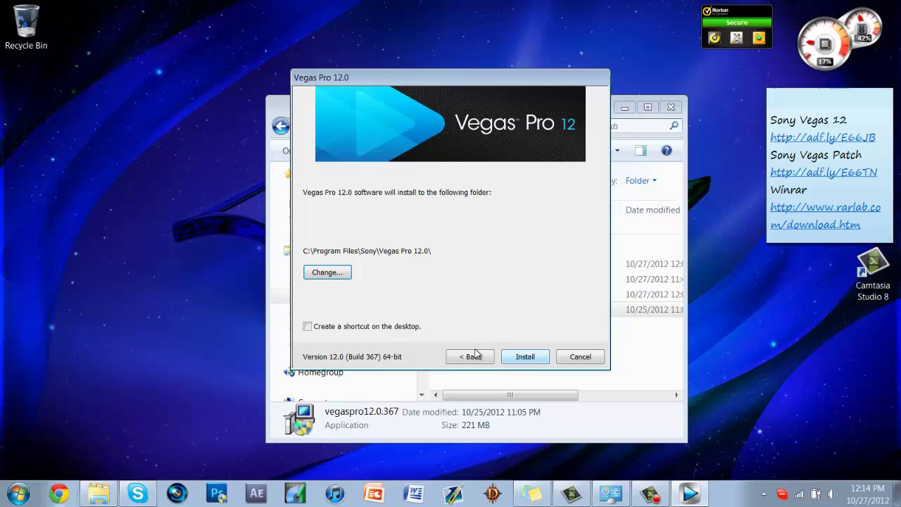
left_click(337, 329)
left_click(524, 357)
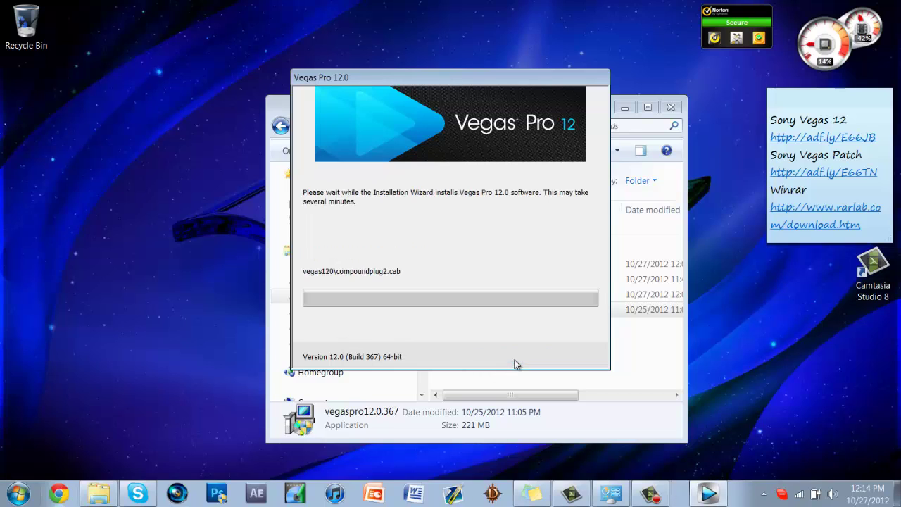
left_click(632, 339)
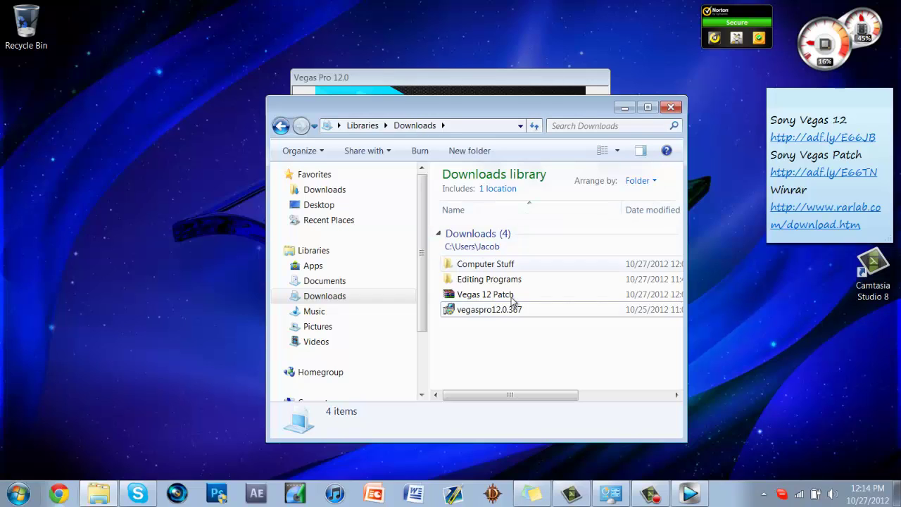
Move the Vegas 12 Patch archive onto the desktop and extract it there.
mouse_move(502, 296)
left_mouse_down()
mouse_move(472, 298)
mouse_move(146, 207)
left_mouse_up()
left_click(672, 108)
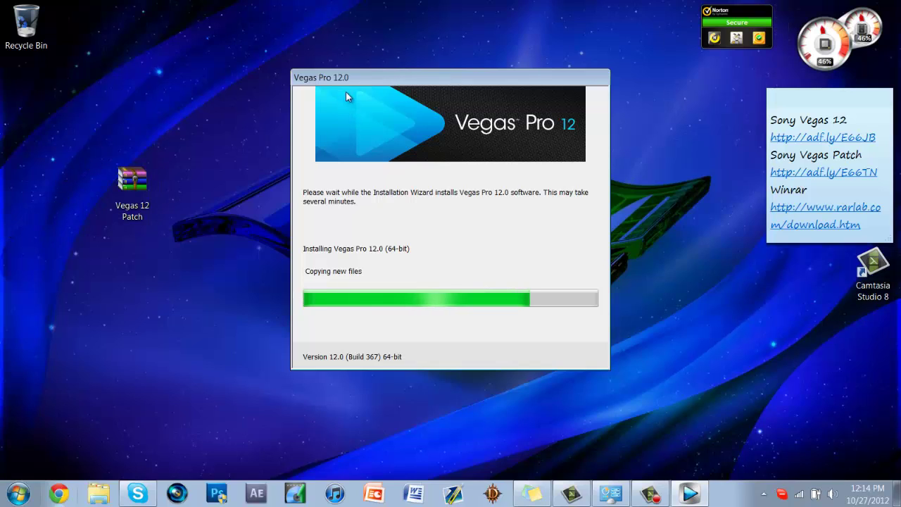
mouse_move(351, 81)
left_mouse_down()
mouse_move(413, 102)
mouse_move(456, 95)
left_mouse_up()
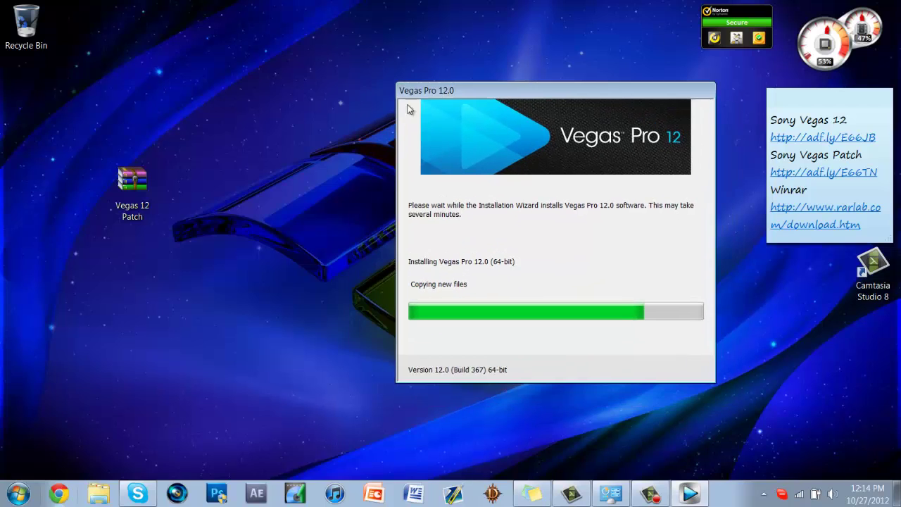
right_click(143, 190)
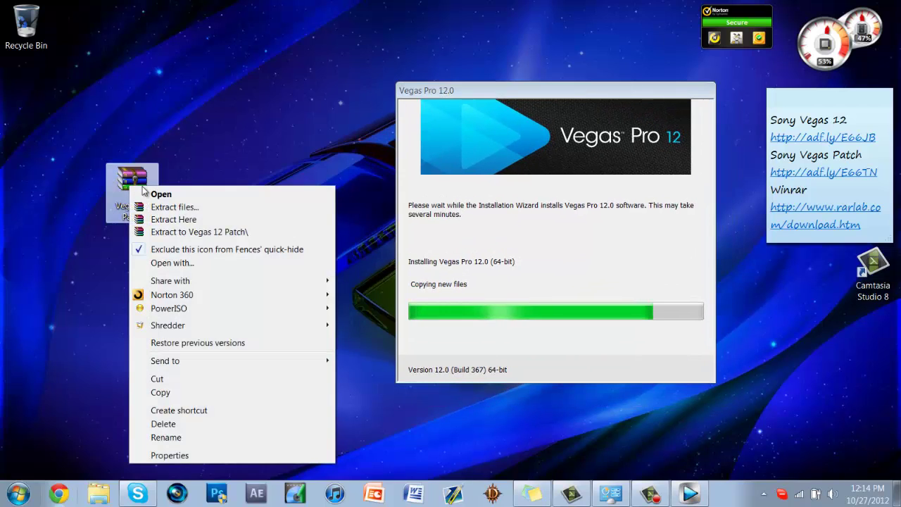
left_click(196, 219)
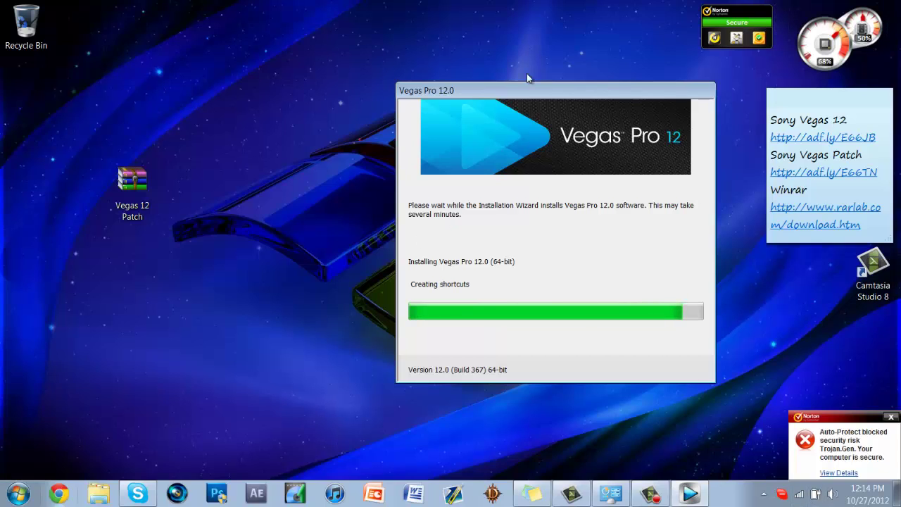
left_click_drag(559, 95, 676, 390)
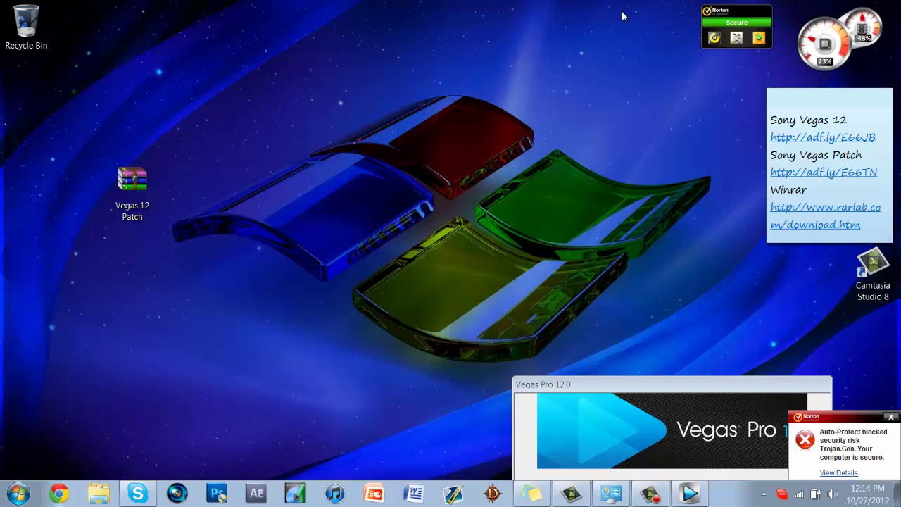
Turn off Norton Auto-Protect and SONAR protection for 15 minutes.
left_click(727, 26)
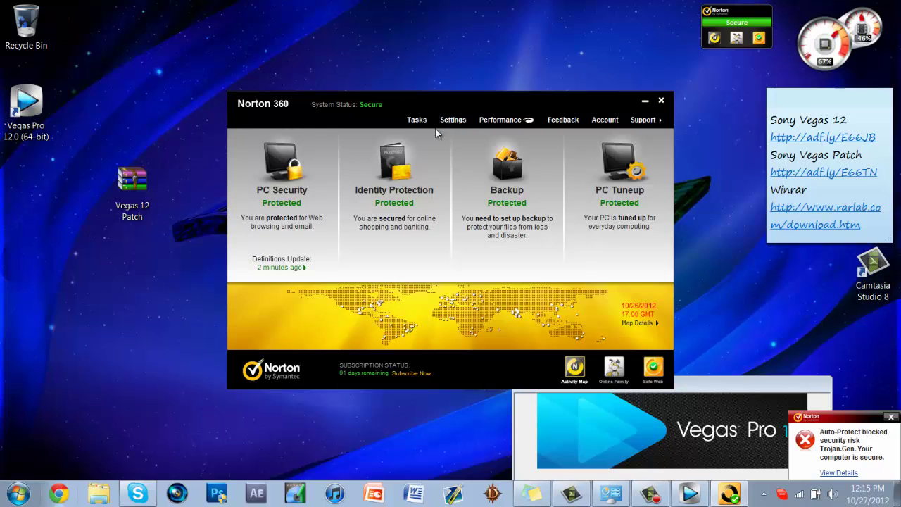
left_click(452, 121)
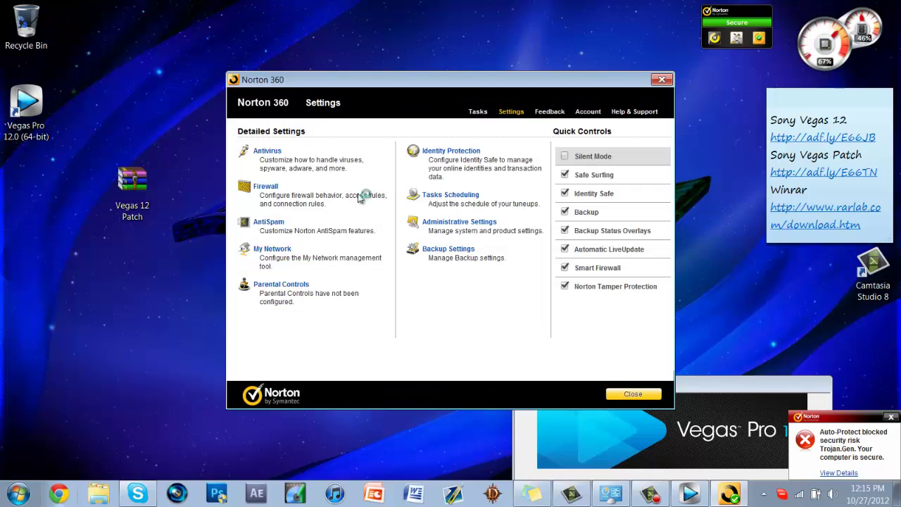
left_click(268, 152)
left_click(496, 191)
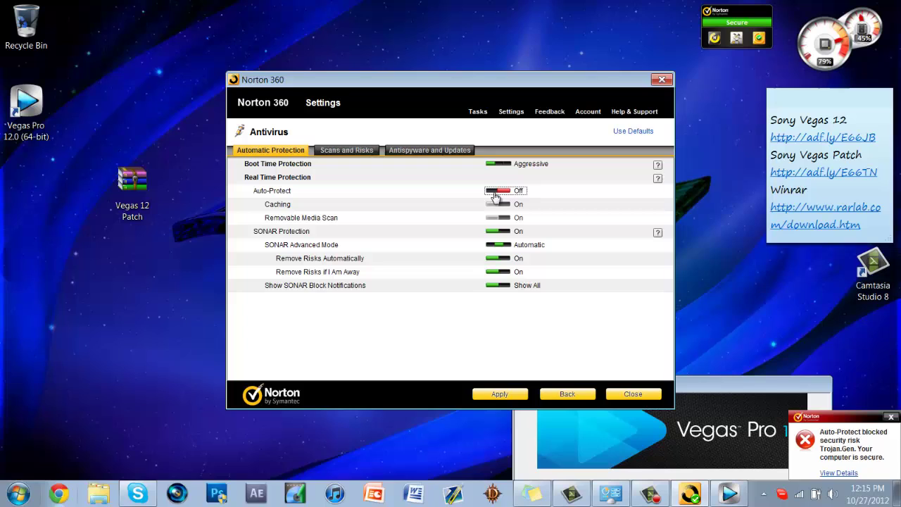
left_click(498, 395)
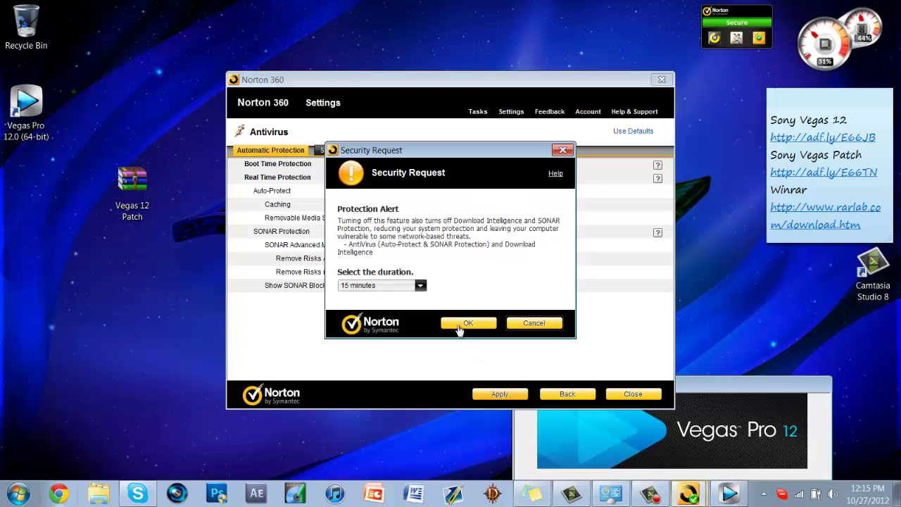
left_click(459, 328)
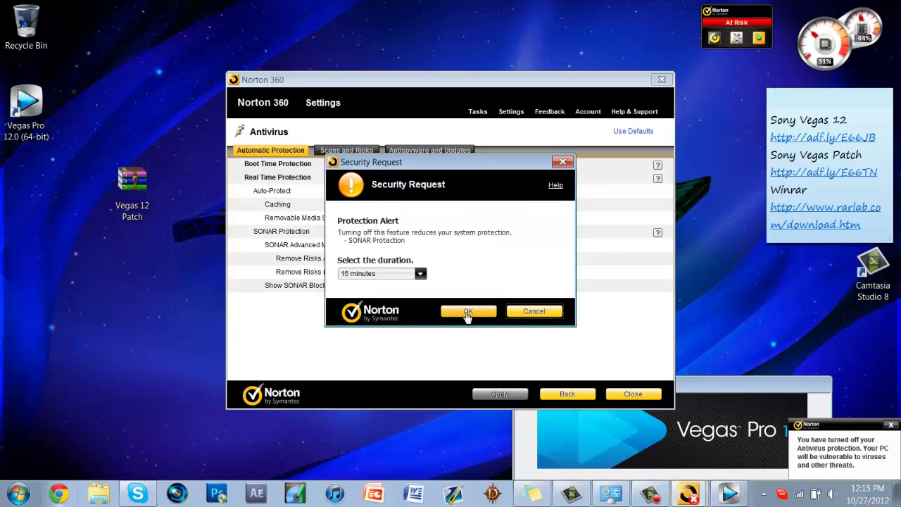
left_click(467, 313)
left_click(662, 79)
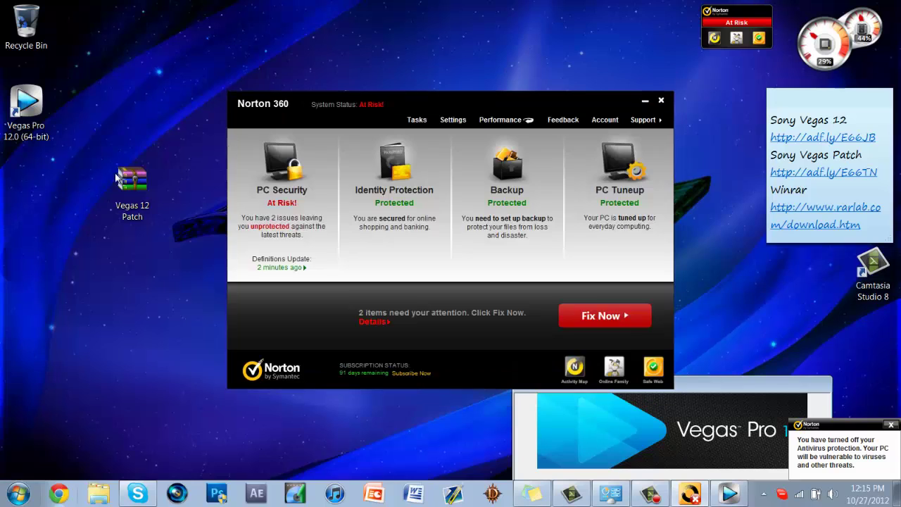
Check the Vegas 12 Patch archive's context menu, then close Norton 360.
left_click(119, 180)
right_click(118, 180)
key("Escape")
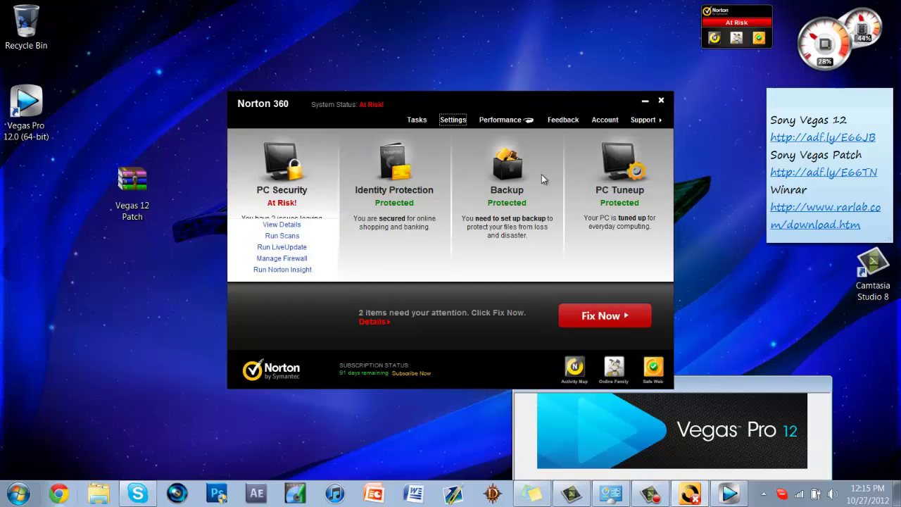
left_click(661, 102)
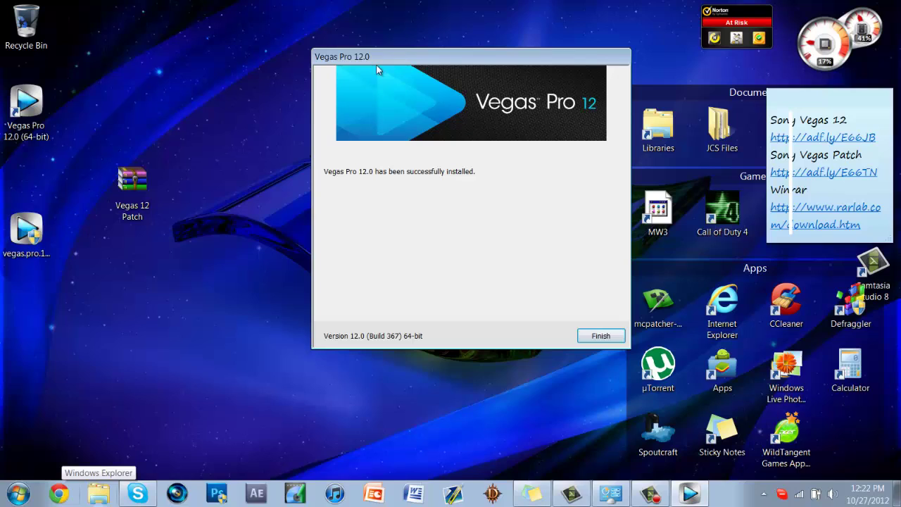
Finish the Vegas Pro 12.0 installer and launch the extracted Vegas Pro 12 patch.
left_click(595, 338)
mouse_move(736, 27)
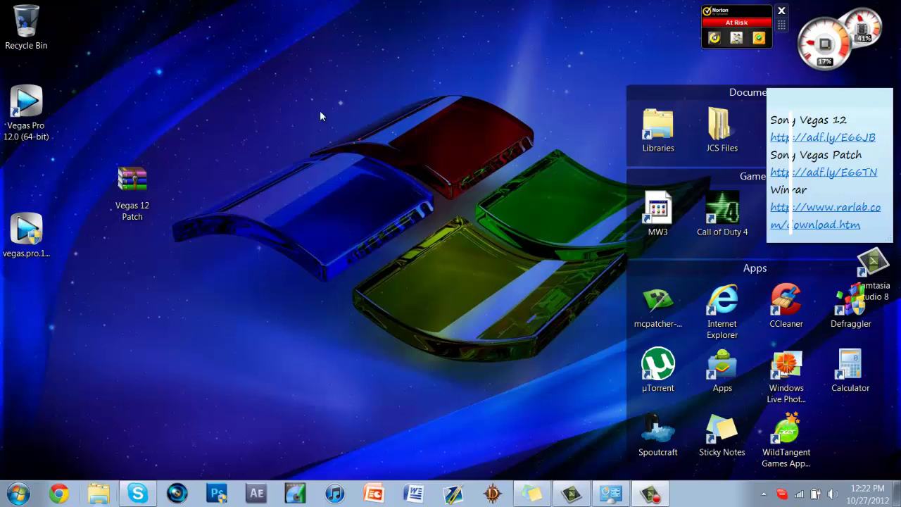
left_click(35, 232)
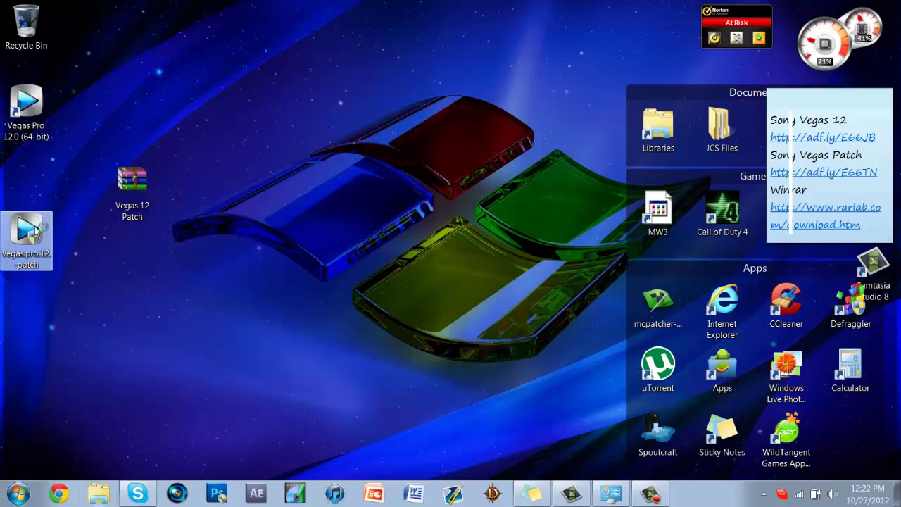
double_click(35, 232)
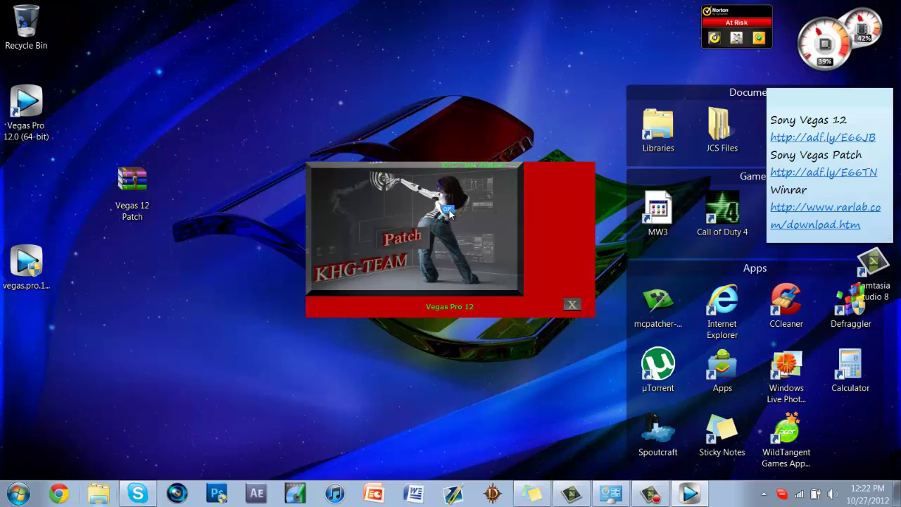
Close the patch window and launch the Vegas Pro 12.0 (64-bit) desktop shortcut.
left_click(572, 305)
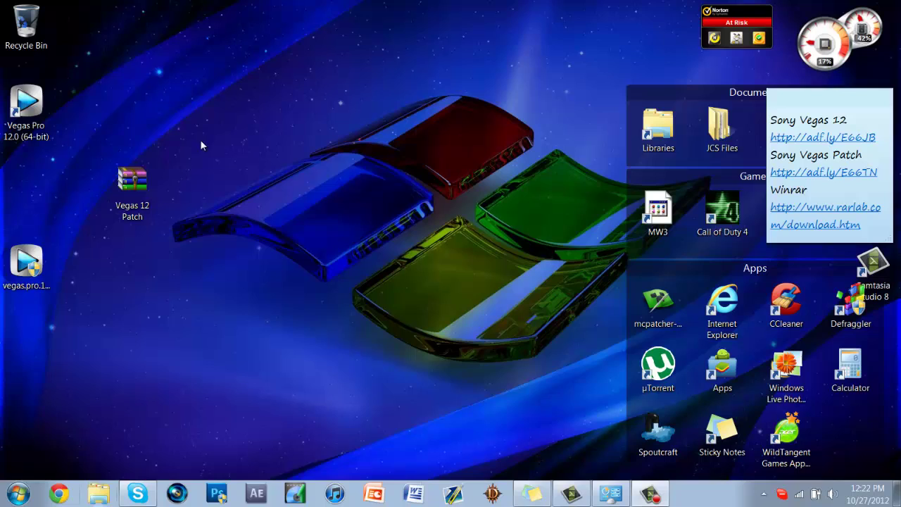
double_click(29, 105)
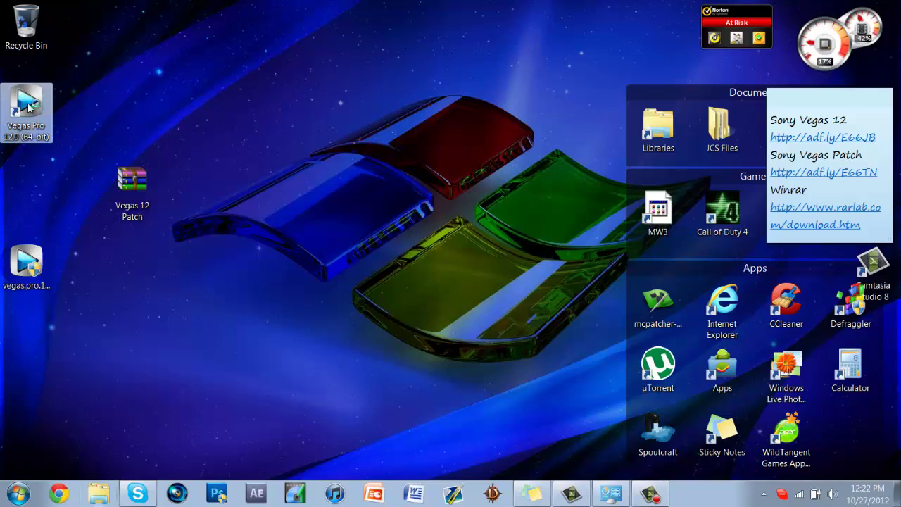